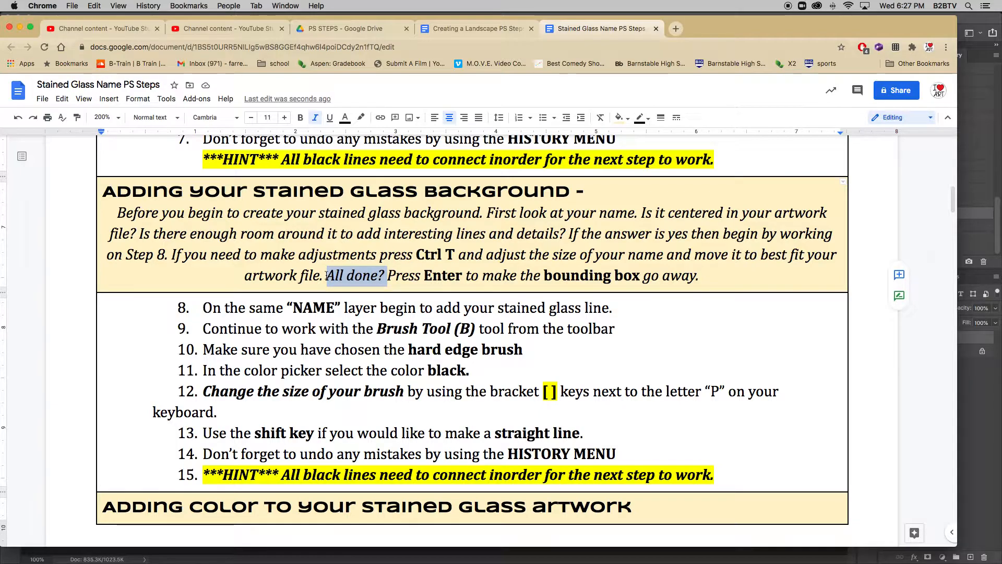
Underline the words "All done?" in the stained glass background instructions and switch to Photoshop
key("super+u")
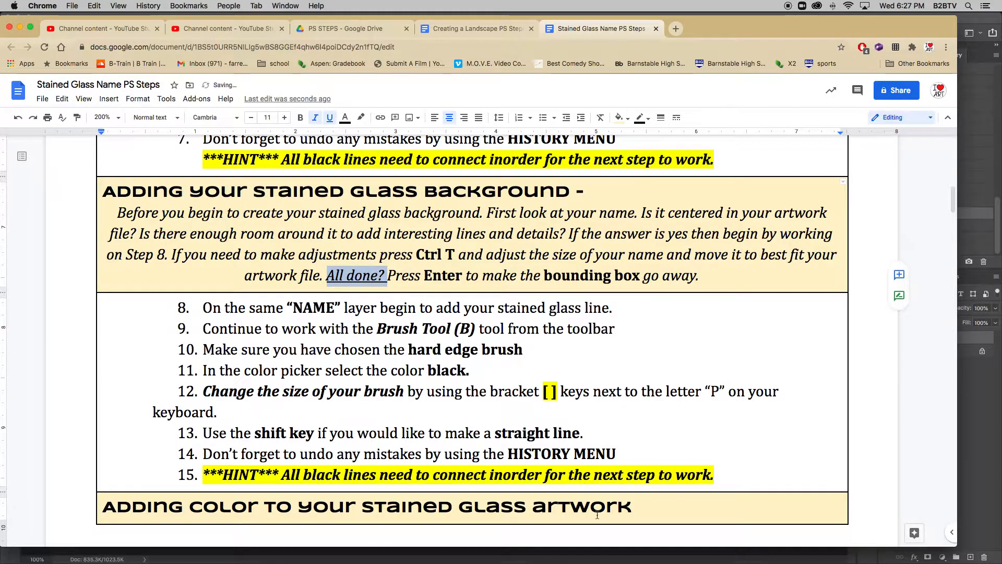
left_click(634, 545)
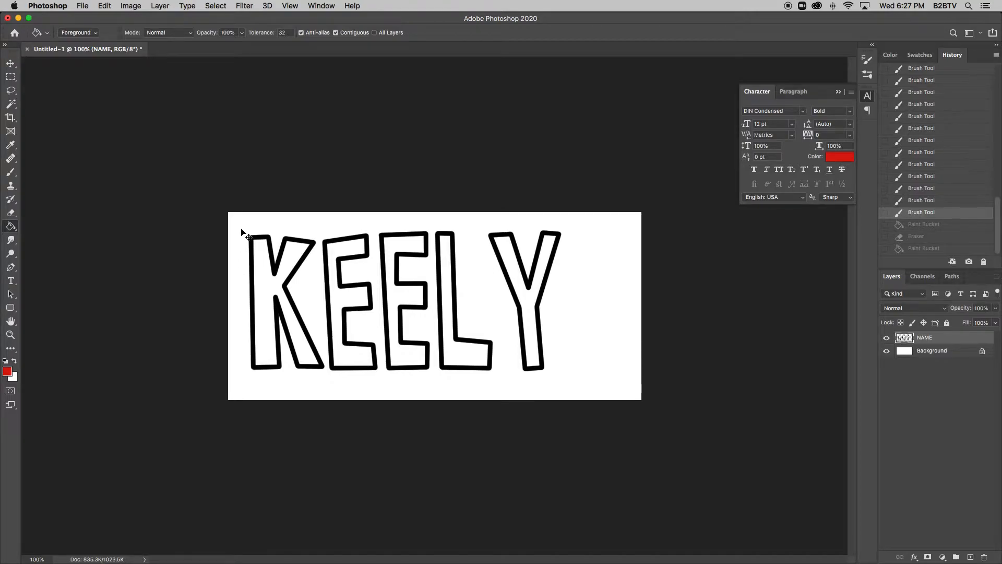
Free-transform the NAME layer, moving the lettering right and down to X about 397 px, Y about 179 px to centre it
key("super+t")
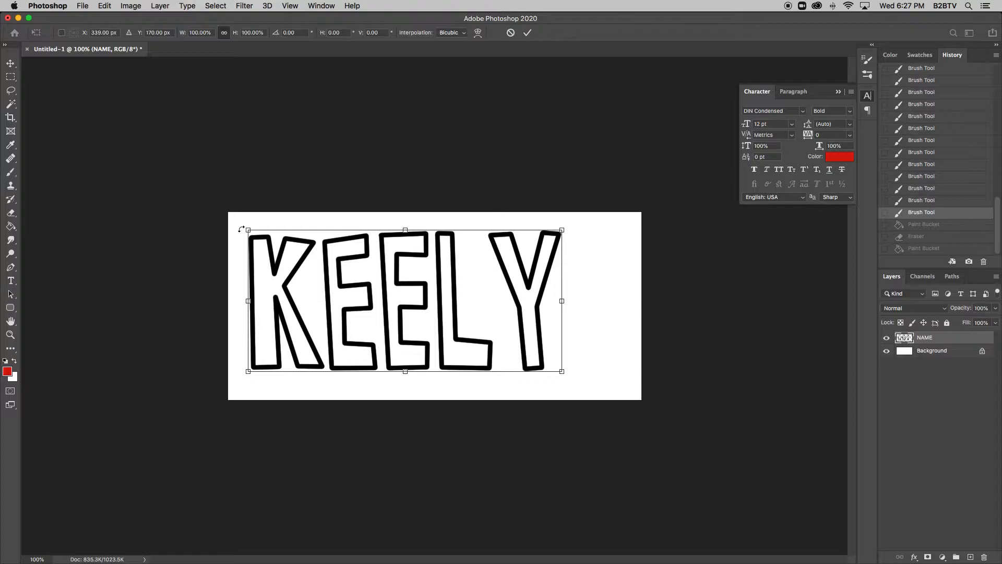
key("Right")
key("Right")
key("Right")
key("Right")
key("Right")
key("Right")
key("Right")
key("Right")
key("Right")
key("Right")
key("Right")
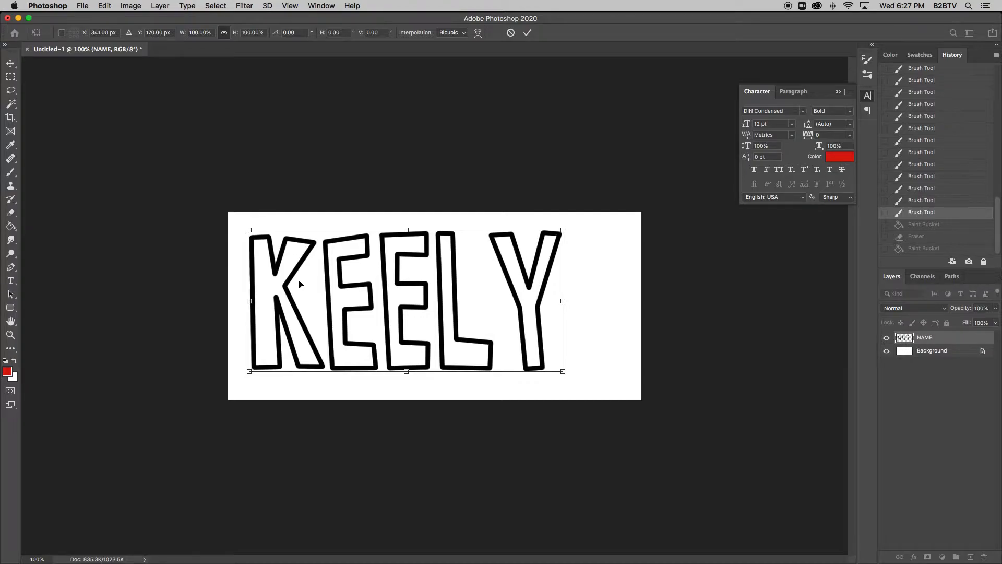
key("Right")
key("Right")
key("Right")
key("Right")
key("Right")
key("Right")
key("Right")
key("Right")
key("Right")
key("Right")
key("Right")
key("Right")
key("Right")
key("Right")
key("Right")
key("Right")
key("Right")
key("Right")
key("Right")
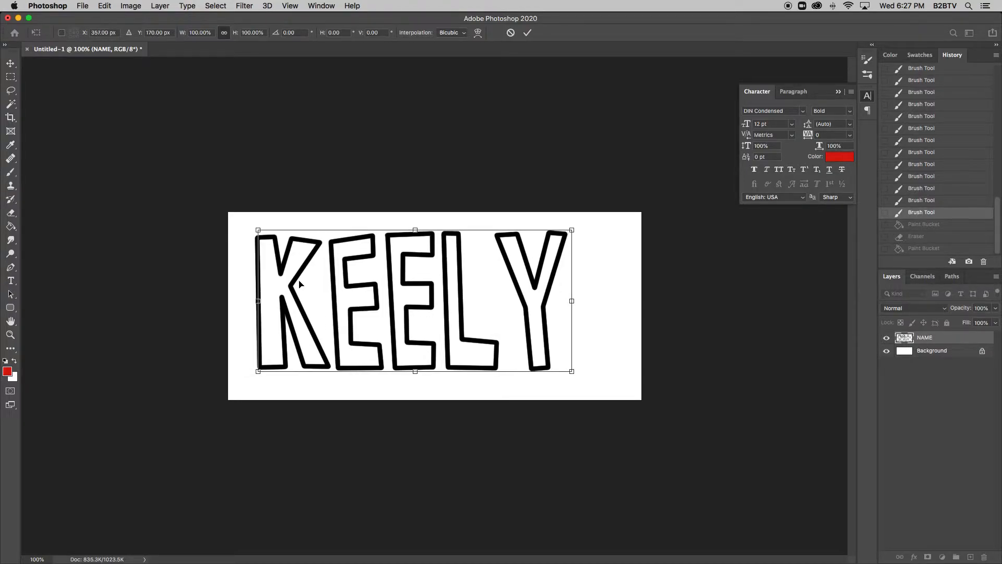
key("Right")
key("Right")
key("Right")
key("Right")
key("Right")
key("Right")
key("Right")
key("Right")
key("Right")
key("Right")
key("Right")
key("Right")
key("Right")
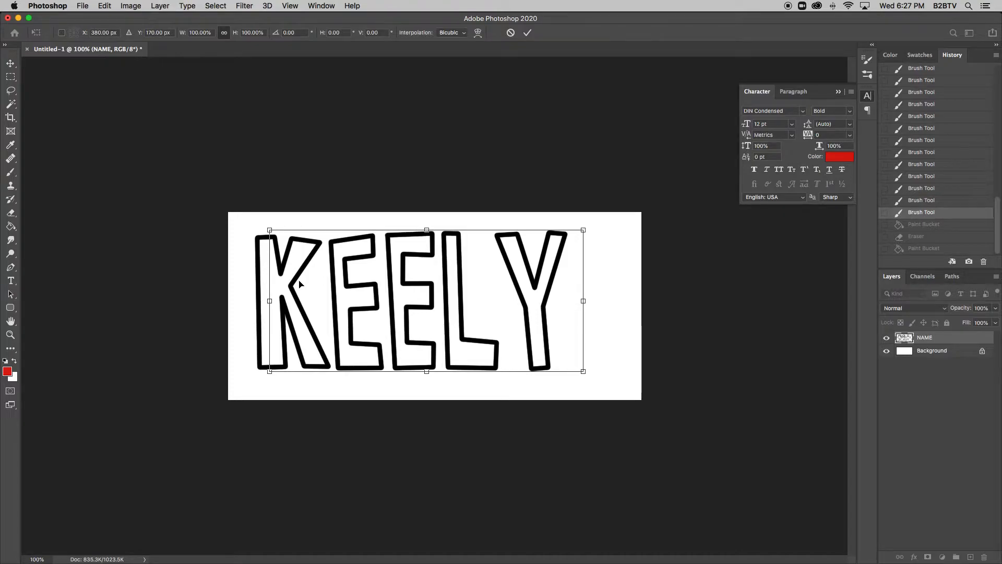
key("Right")
key("Right")
key("Right")
key("Right")
key("Right")
key("Right")
key("Right")
key("Right")
key("Right")
key("Right")
key("Right")
key("Right")
key("Right")
key("Right")
key("Right")
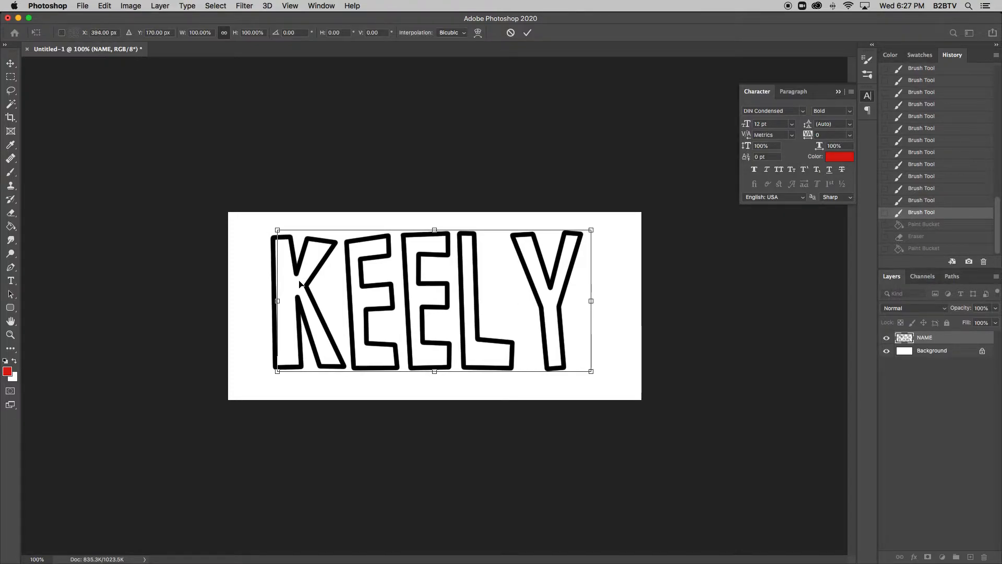
key("Down")
key("Down")
key("Down")
key("Down")
key("Down")
key("Down")
key("Down")
key("Down")
key("Down")
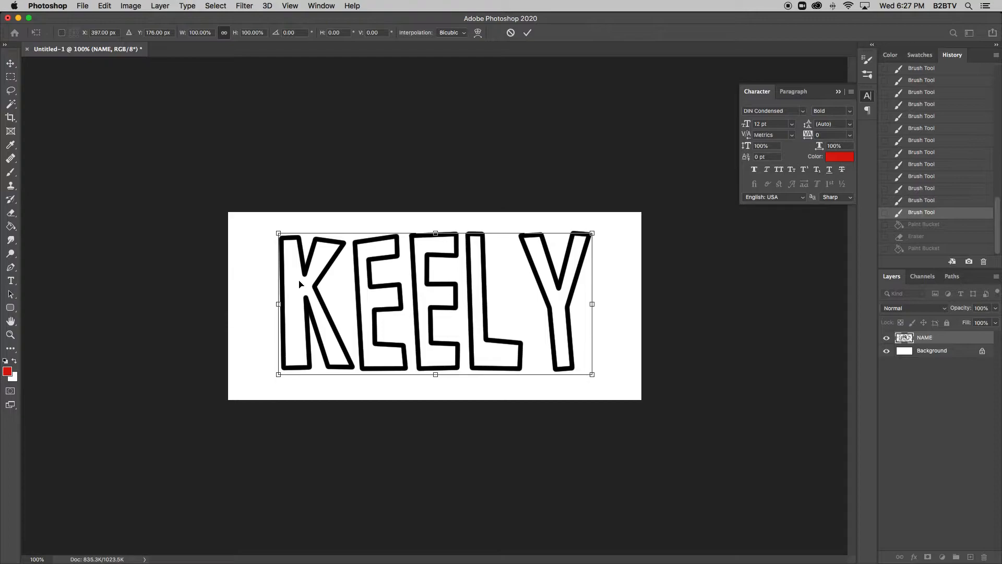
key("Down")
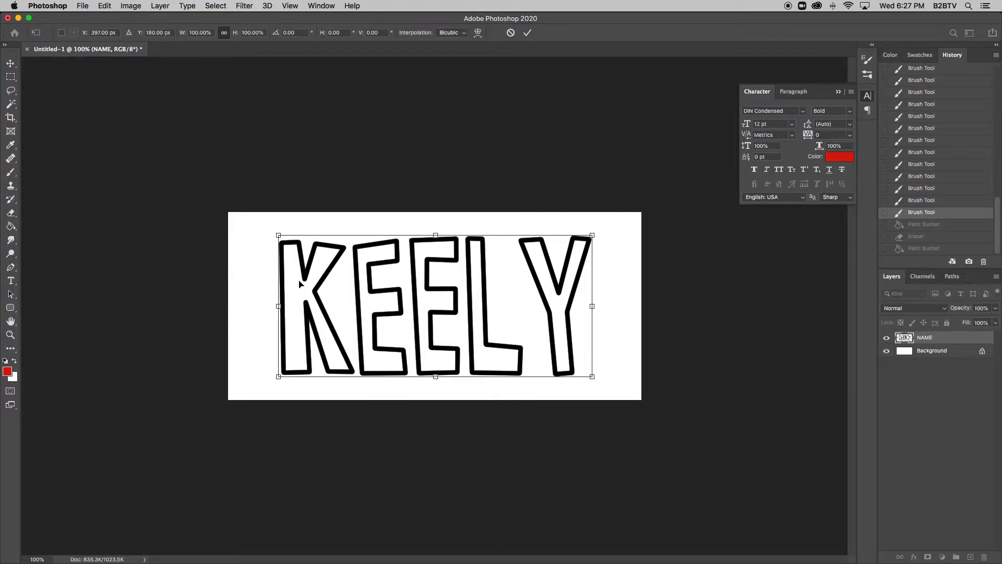
key("Up")
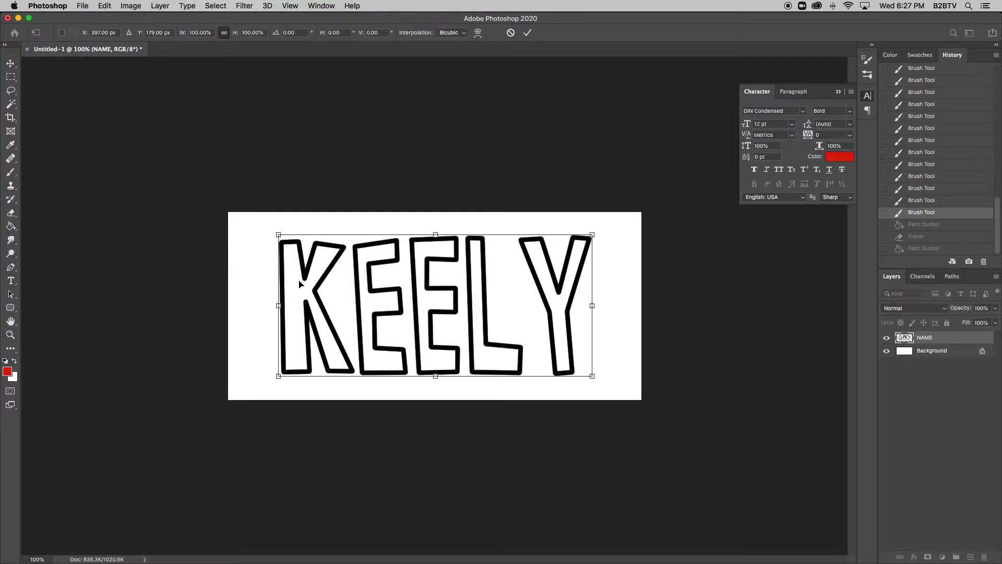
Reduce the lettering's height to about 76% at full width, keep it centred on the canvas, and apply the transform
left_click_drag(436, 235, 427, 277)
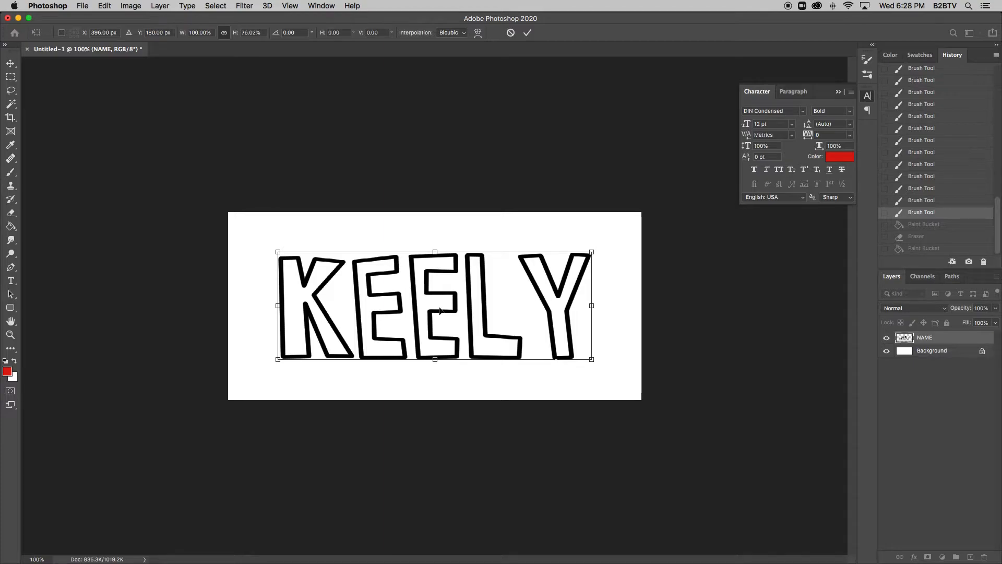
key("Return")
key("g")
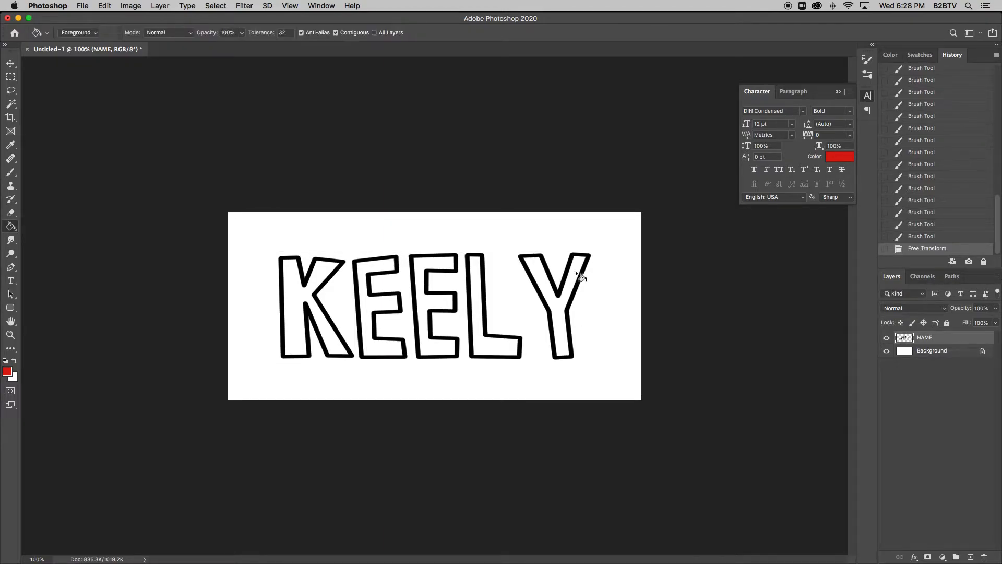
Step the history back to before the Free Transform and restore it to compare the lettering
left_click(926, 237)
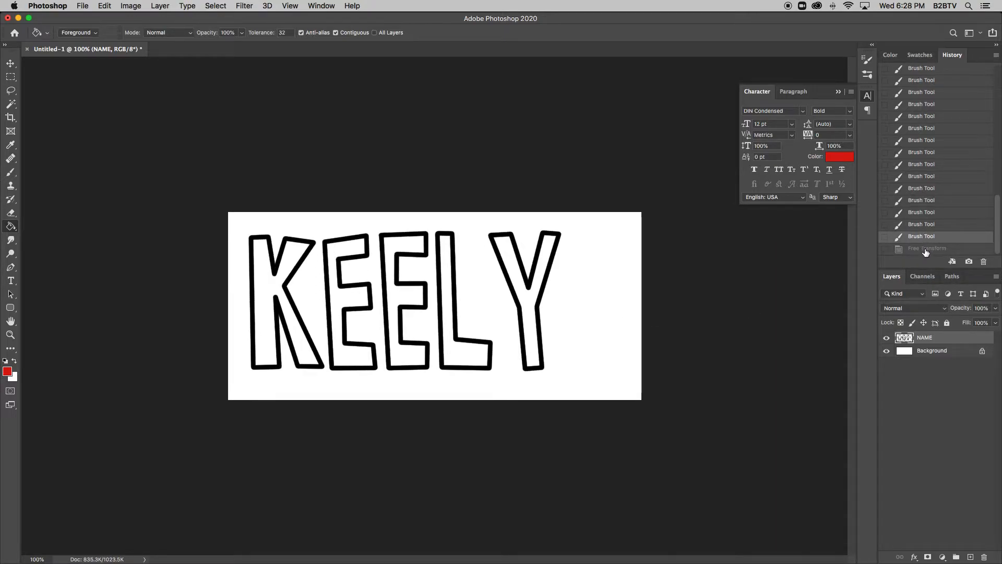
left_click(926, 248)
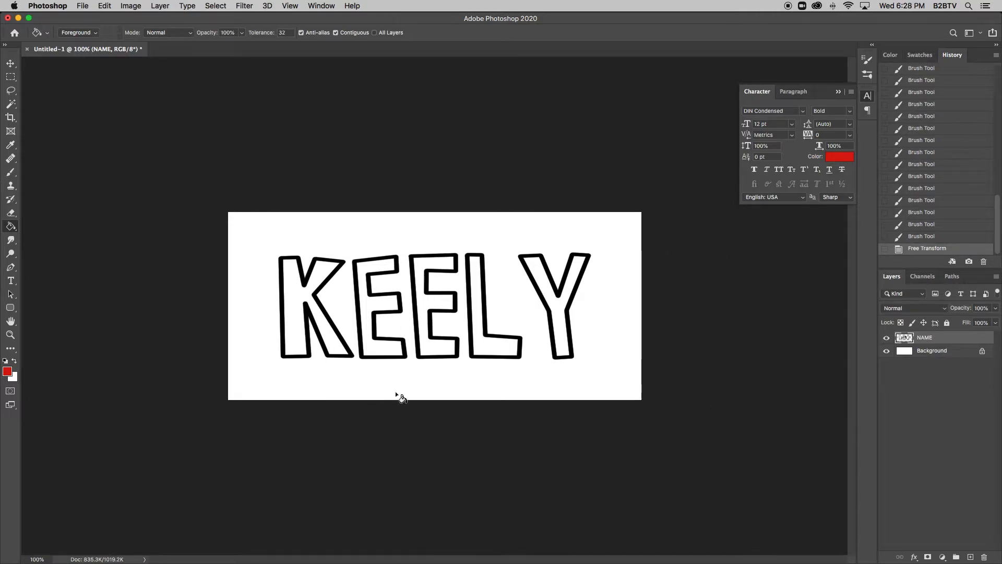
Switch to the Google Docs instructions in Chrome and review steps 10 to 15 on brush choice, straight lines and connecting lines
mouse_move(509, 559)
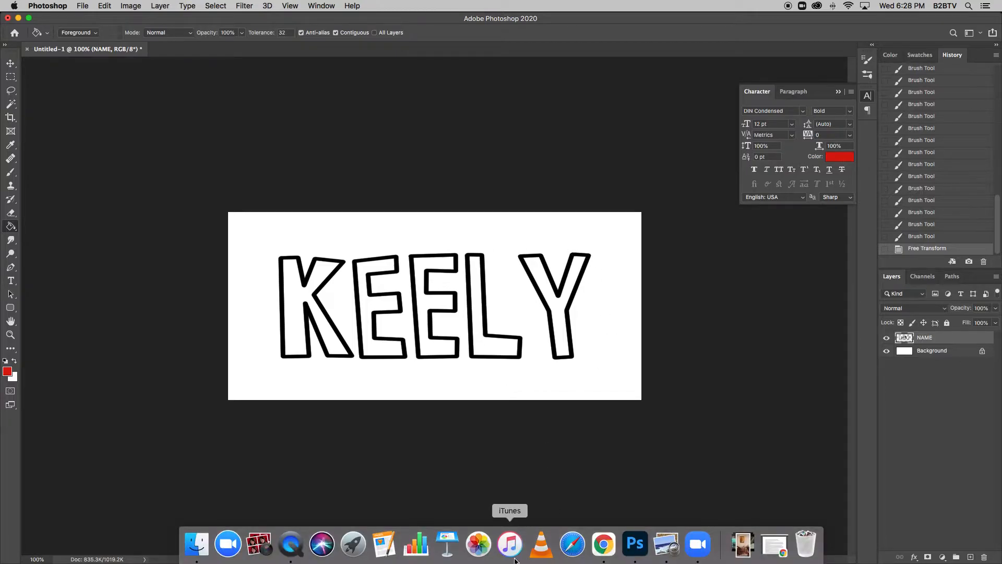
left_click(603, 546)
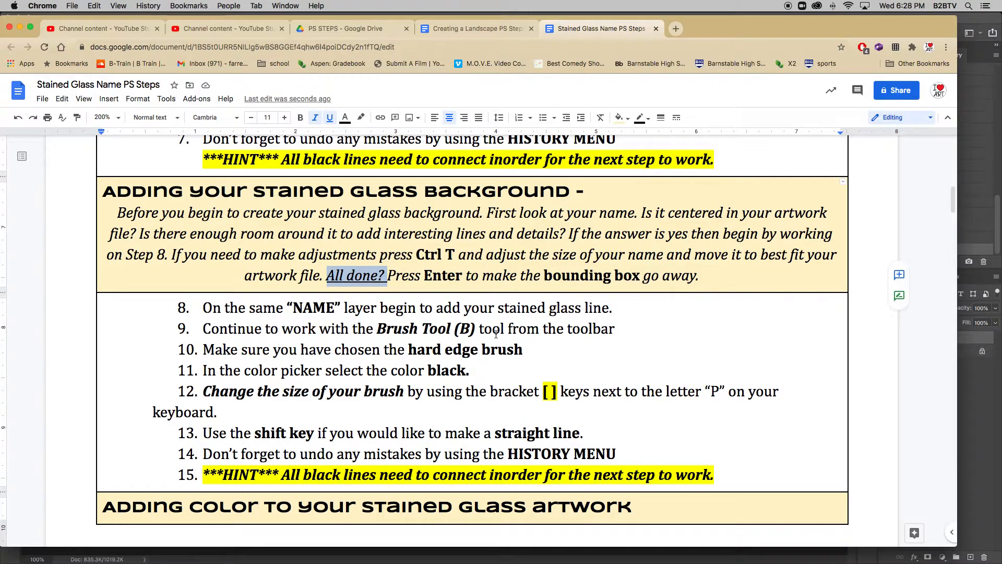
left_click_drag(409, 349, 423, 431)
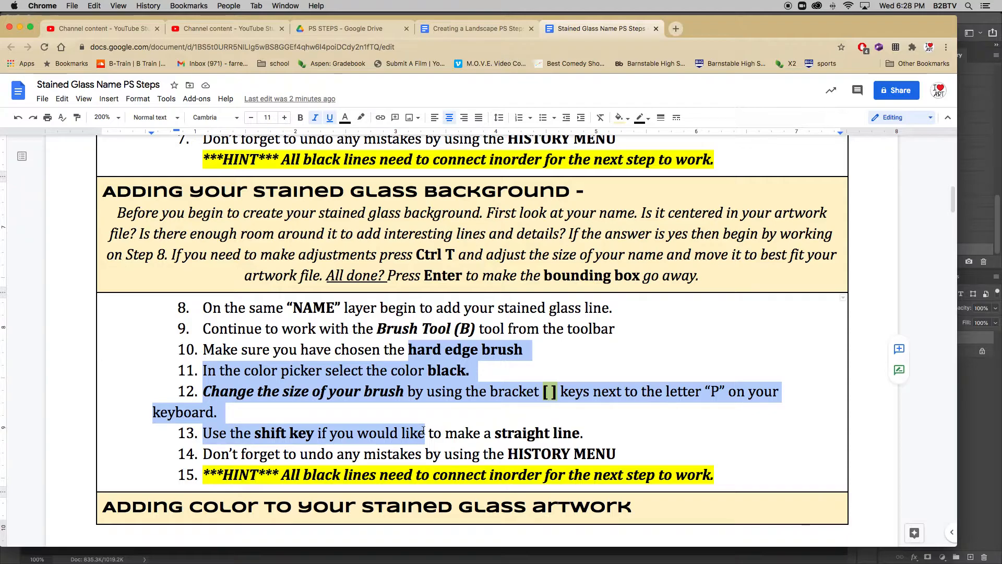
left_click_drag(438, 433, 518, 472)
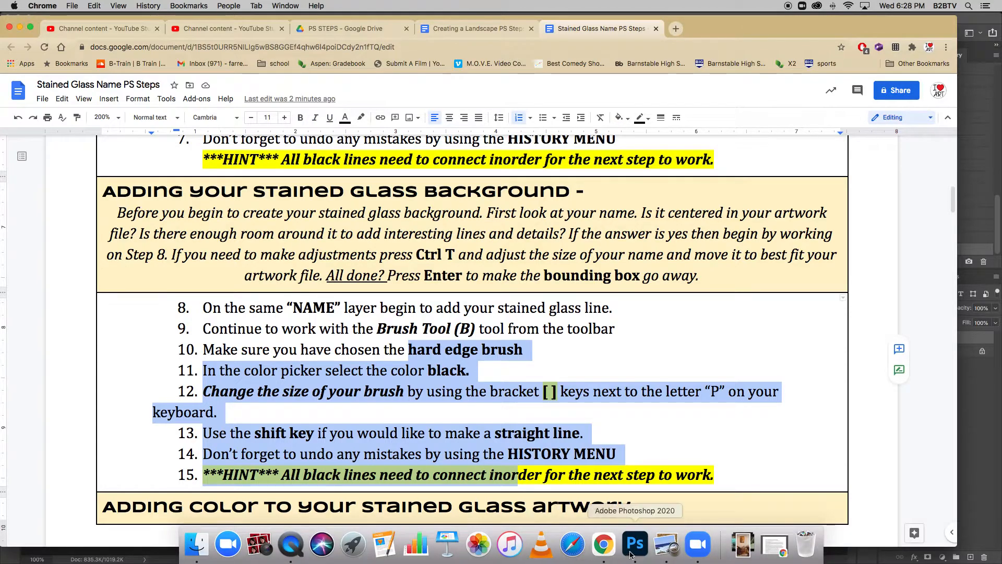
Return to Photoshop, reset the foreground color to black, select the Brush Tool and check its hard-edge preset
left_click(635, 543)
left_click(5, 361)
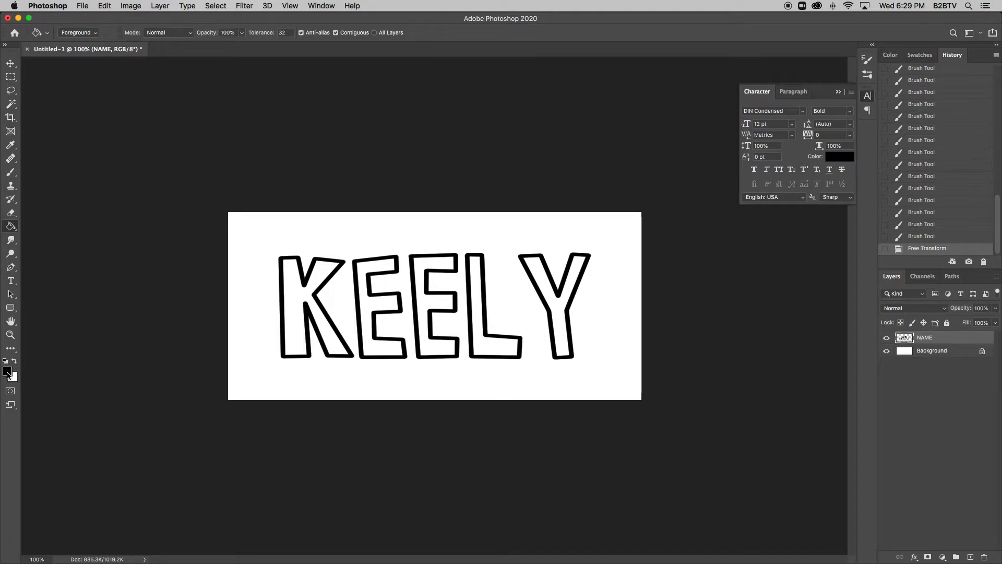
key("b")
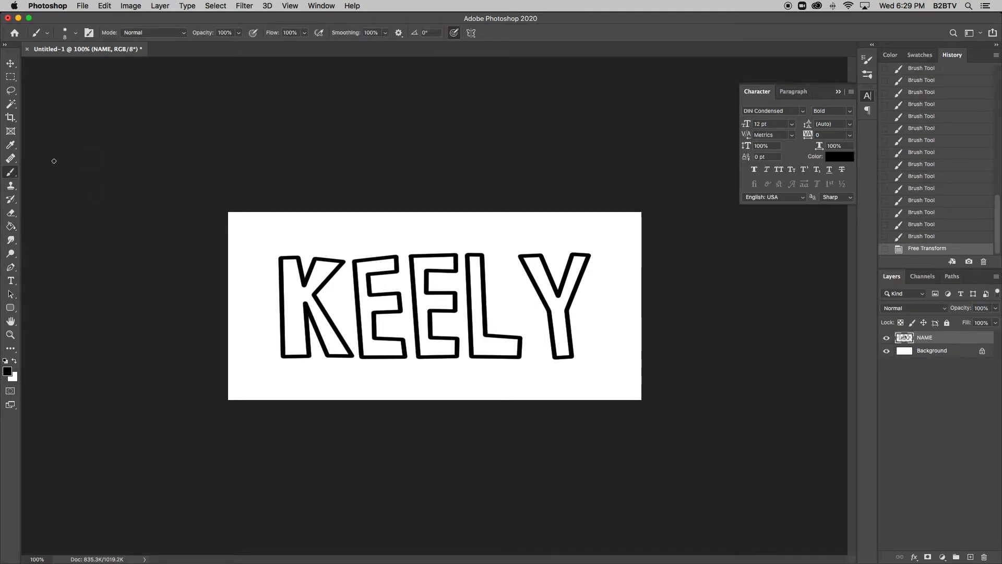
right_click(13, 175)
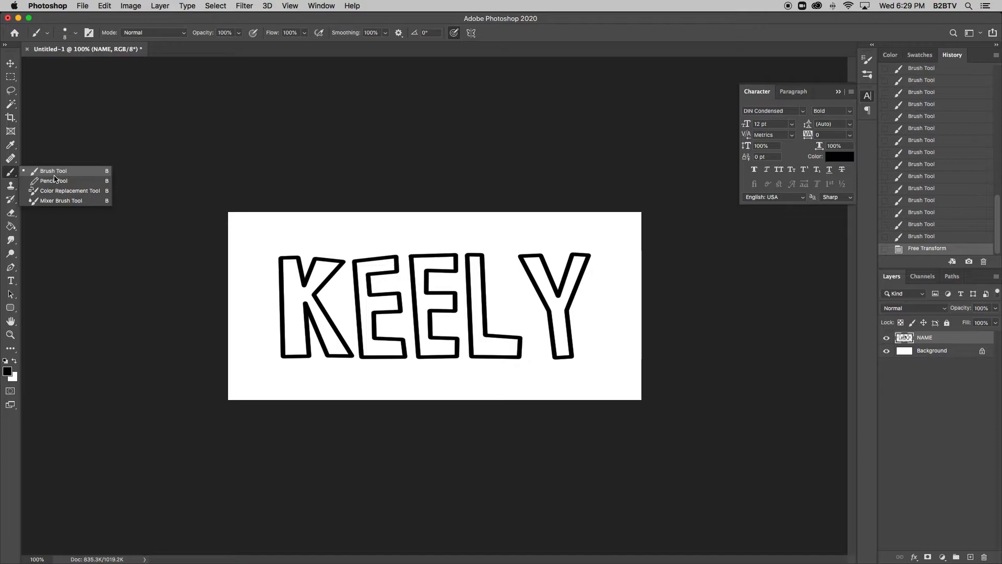
left_click(72, 38)
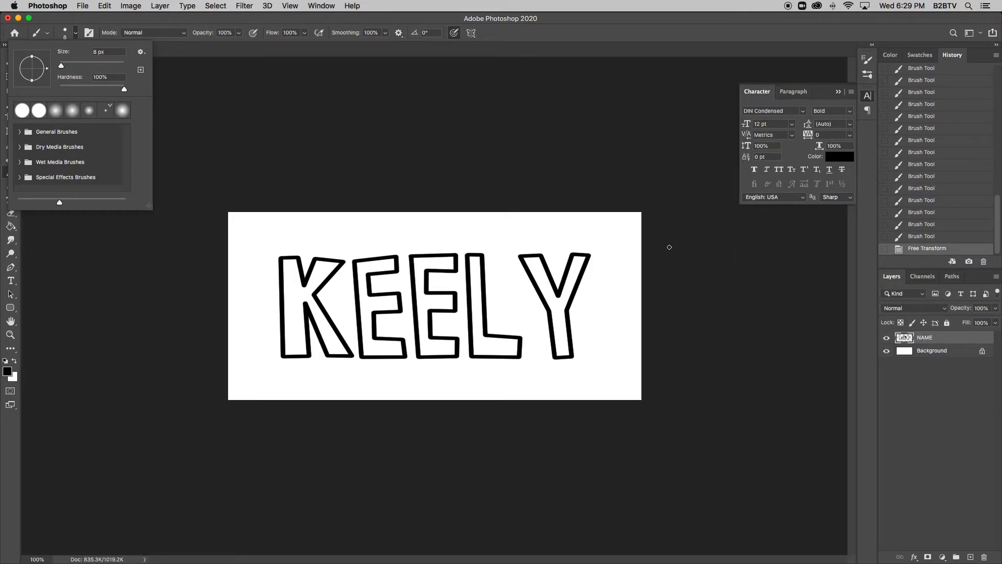
left_click(680, 245)
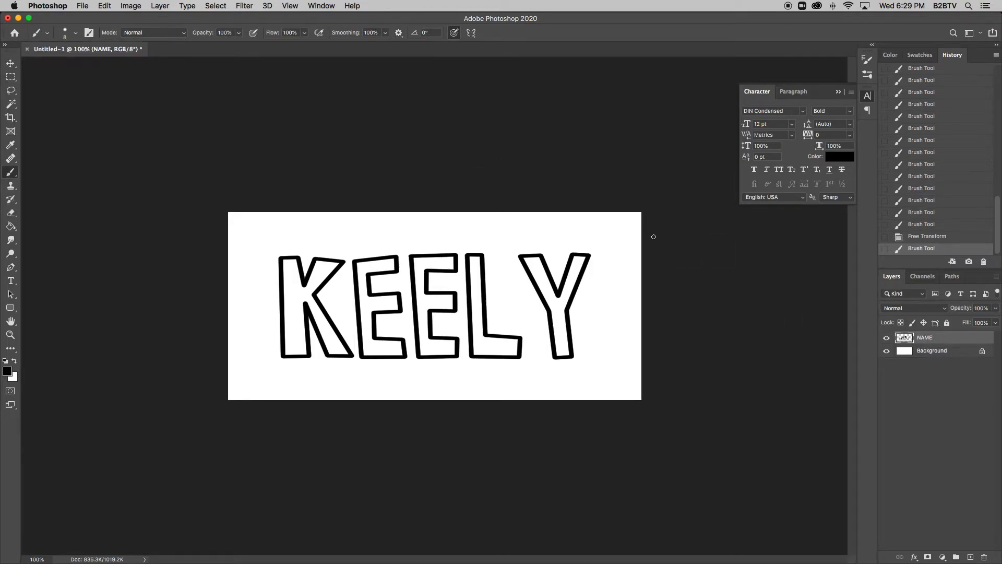
Try connected straight brush lines rising from the last letter and running above the lettering, and revert to the Free Transform state
left_click(577, 253)
left_click(577, 241, "shift")
left_click(476, 238, "shift")
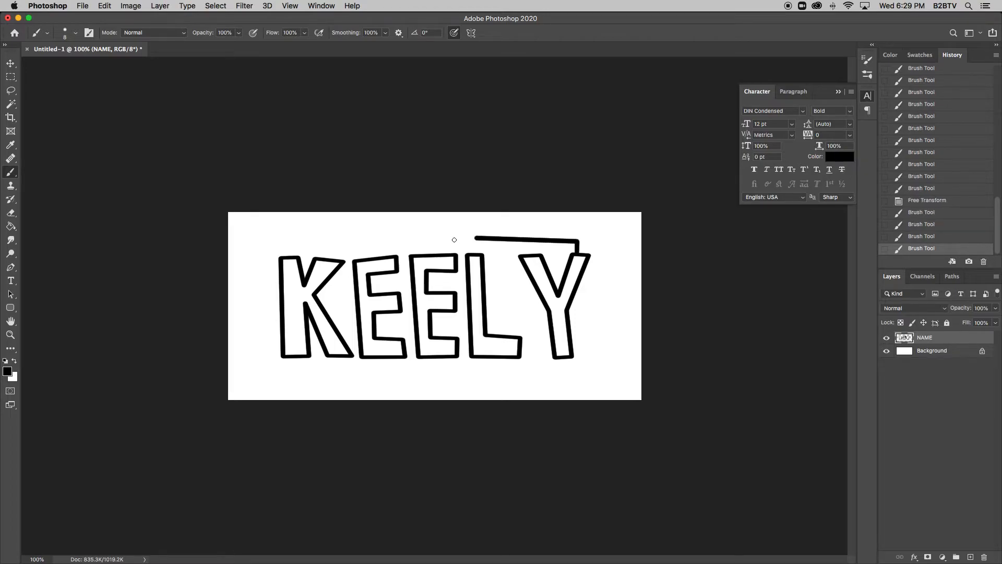
left_click(921, 203)
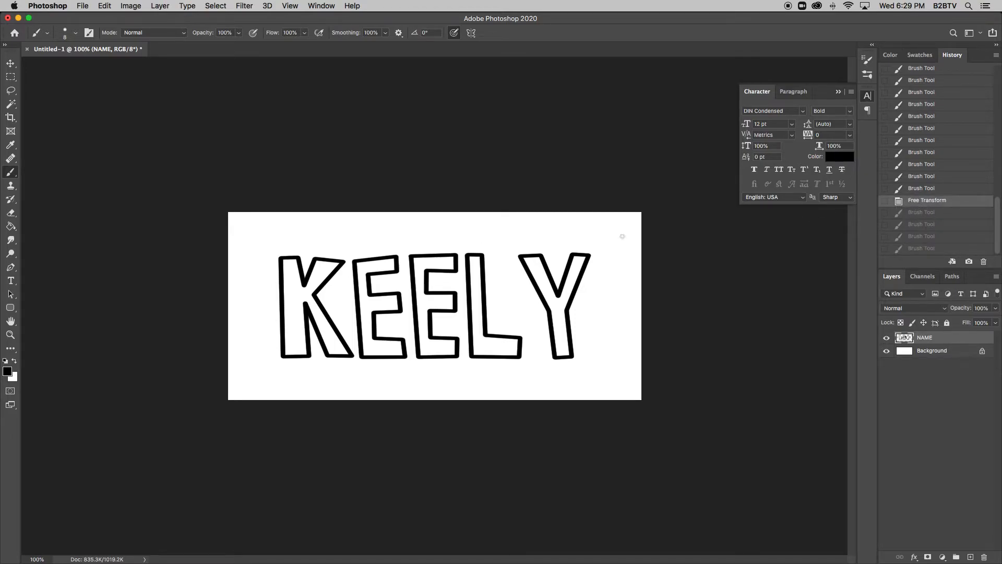
Frame the lettering on the NAME layer with four straight black brush lines that cross near the corners and reach the canvas edges
left_click(644, 233)
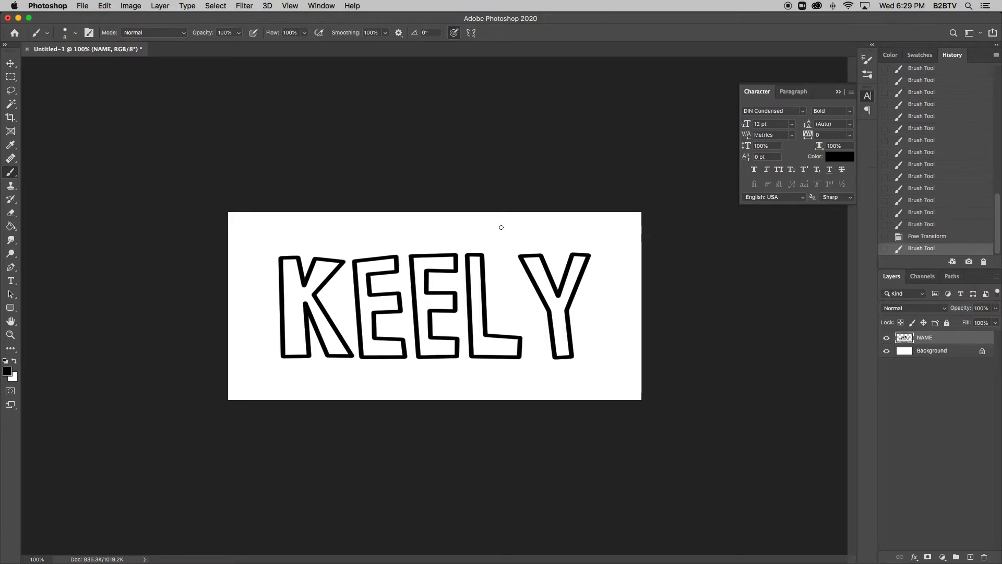
left_click(222, 230, "shift")
left_click(241, 208)
left_click(234, 399, "shift")
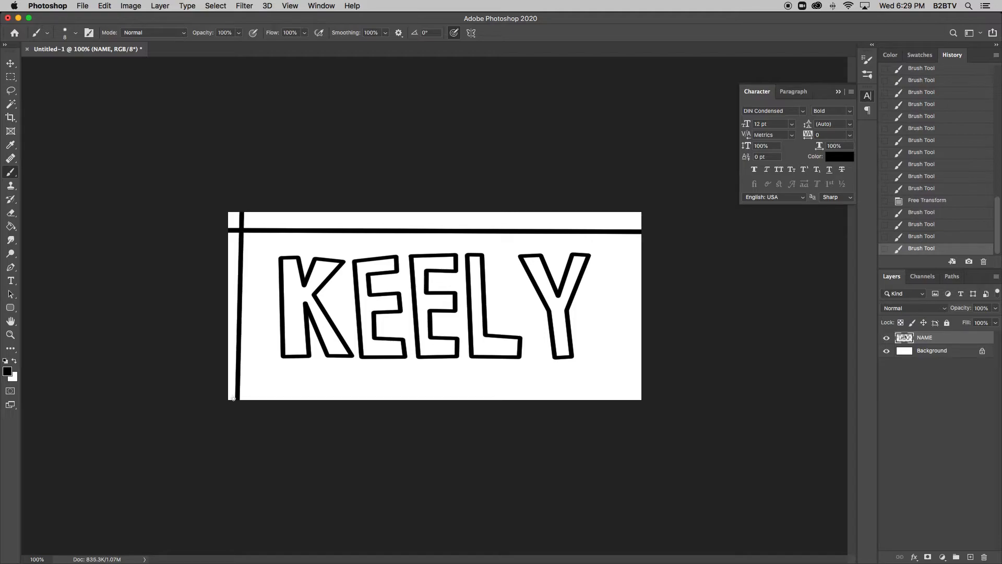
left_click(218, 387)
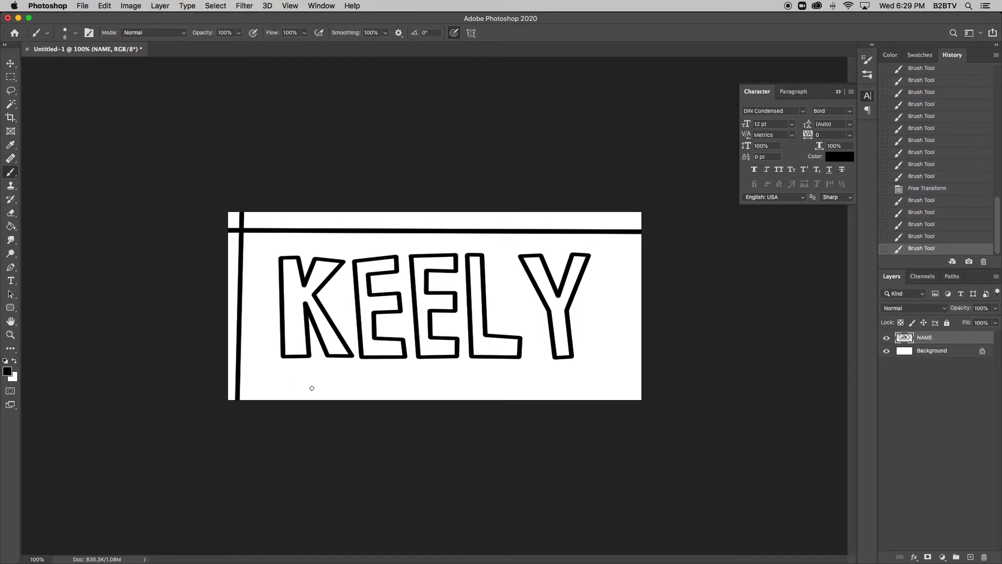
left_click(654, 384, "shift")
left_click(628, 404)
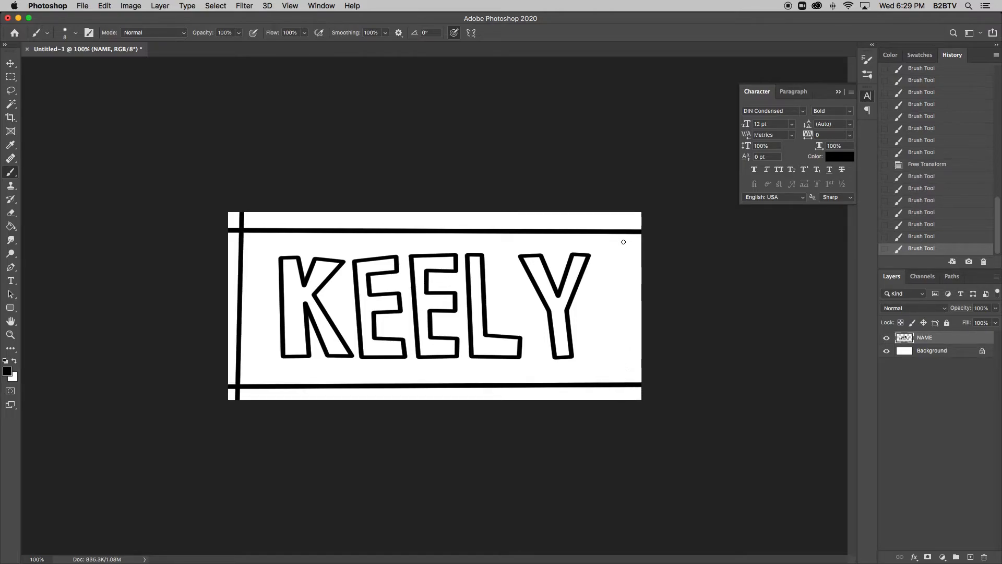
left_click(625, 207, "shift")
Divide the border strip along the artwork's right edge with two short horizontal brush lines
left_click(628, 278)
left_click(645, 277, "shift")
left_click(631, 333)
left_click(644, 333, "shift")
Divide the border strip above the lettering with five short straight lines, some slanted, running from the frame to the canvas edge
left_click(579, 229)
left_click(579, 204, "shift")
left_click(507, 229)
left_click(502, 202, "shift")
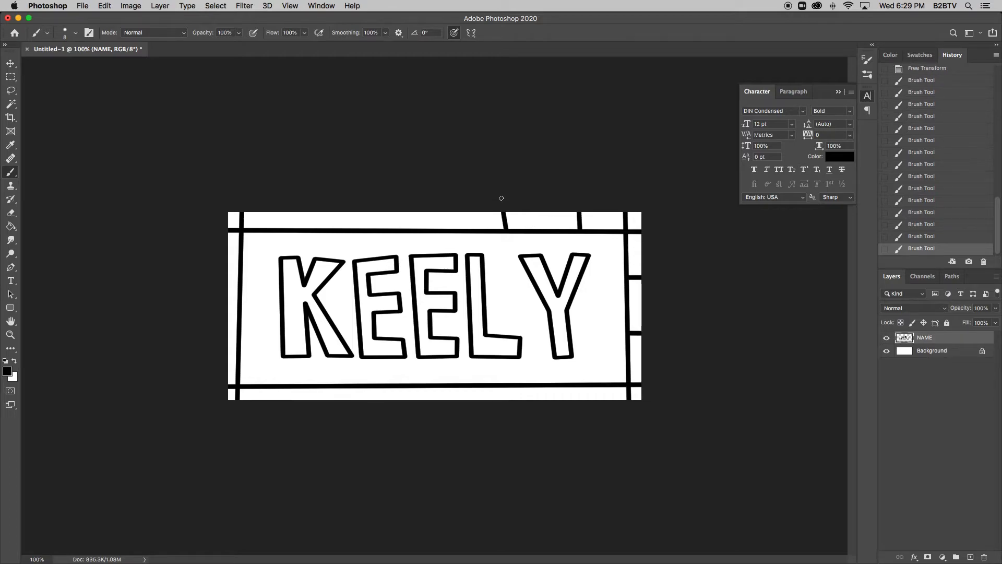
left_click(424, 228)
left_click(418, 206, "shift")
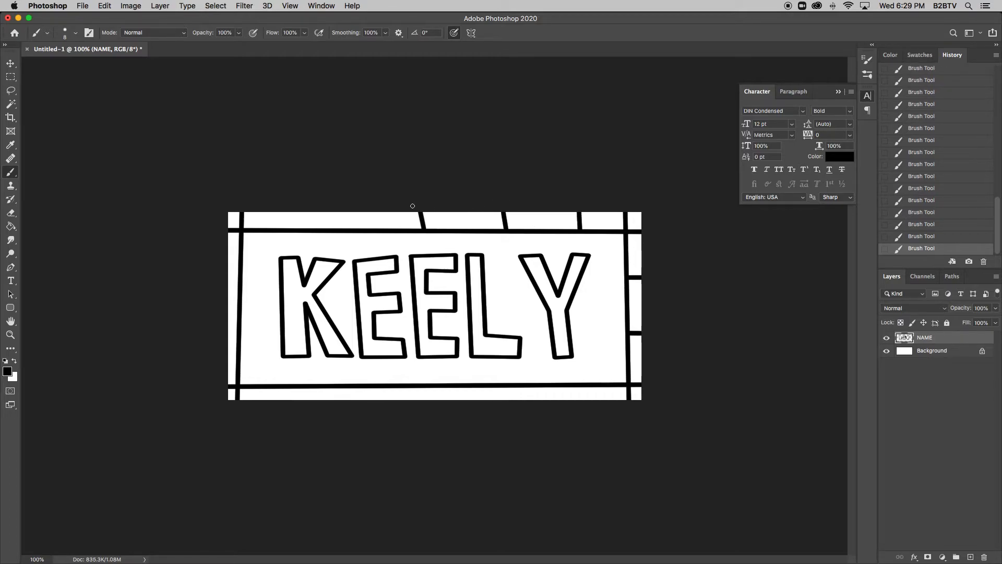
left_click(331, 228)
left_click(339, 206, "shift")
left_click(284, 230)
left_click(285, 205, "shift")
Divide the border strip along the artwork's left edge with three short horizontal brush lines
left_click(240, 274, "shift")
left_click_drag(238, 318, 219, 317)
Add a short stroke below the first letter in the bottom border strip and two dividing lines farther along, undoing the misplaced connecting line
left_click_drag(278, 393, 277, 399)
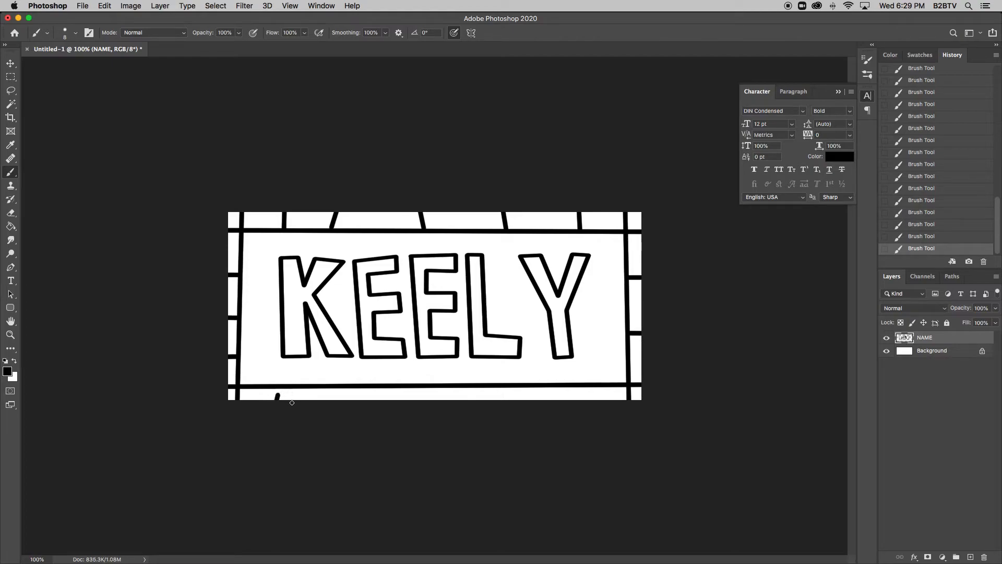
left_click(341, 389, "shift")
key("super+z")
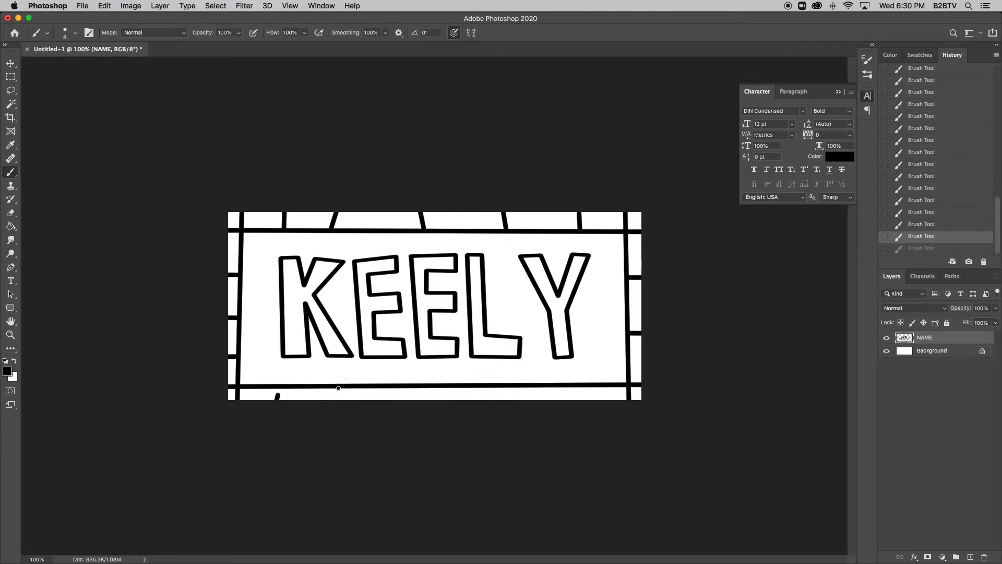
left_click(336, 409, "shift")
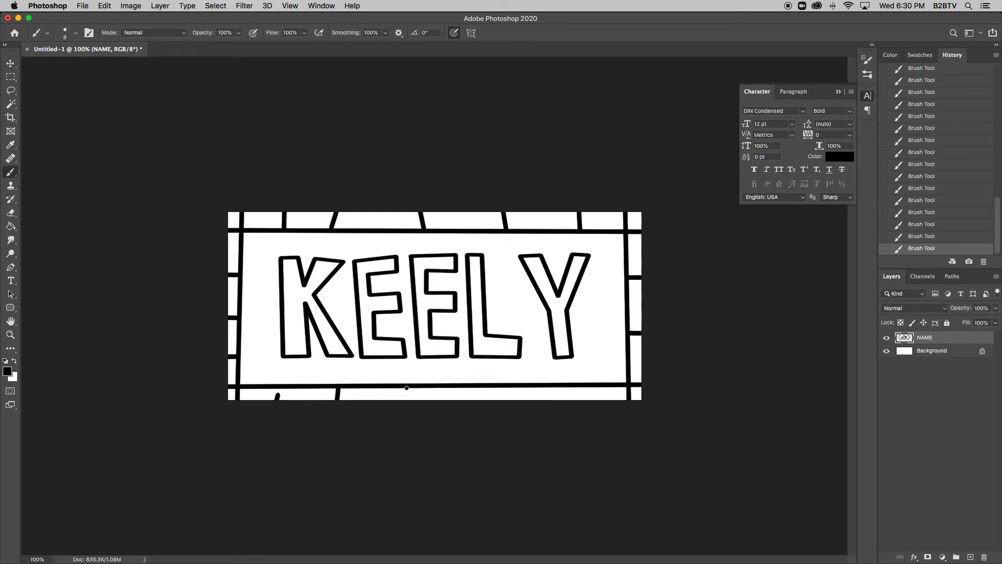
left_click(401, 414, "shift")
Test-fill one side border section and the first bottom border section with red #e71b1b using Paint Bucket, and revert both fills
left_click(11, 226)
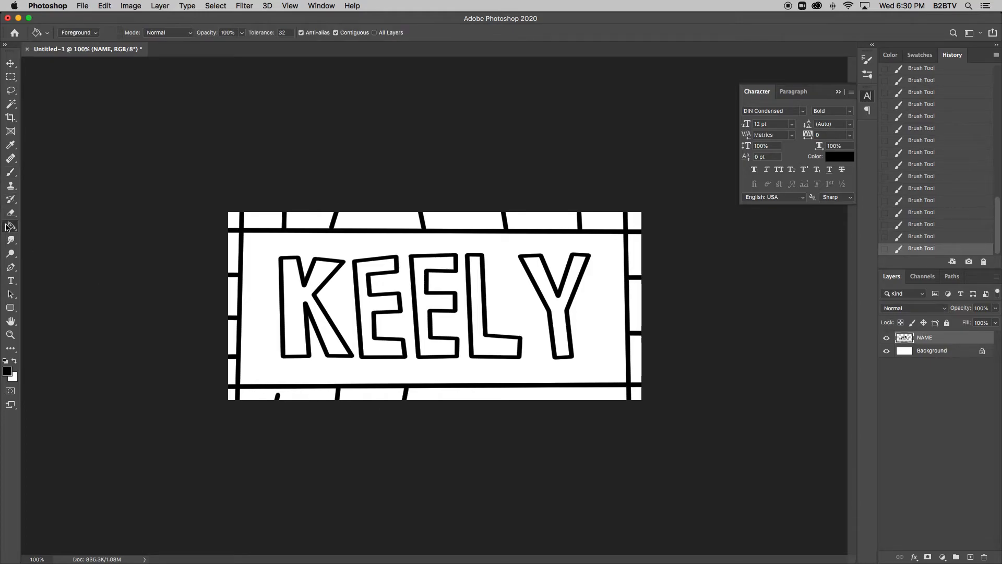
left_click(10, 373)
left_click(514, 262)
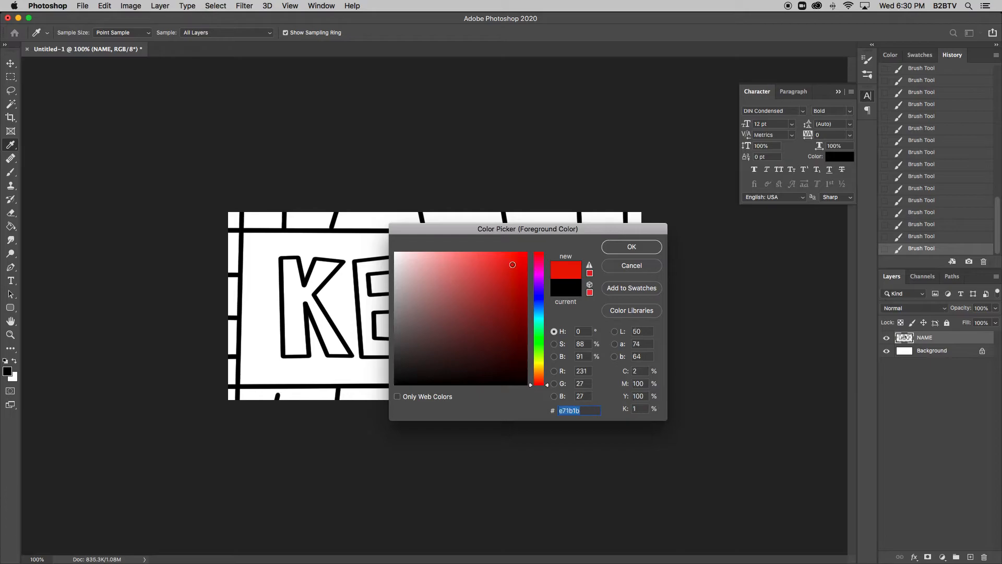
left_click(634, 246)
left_click(234, 248)
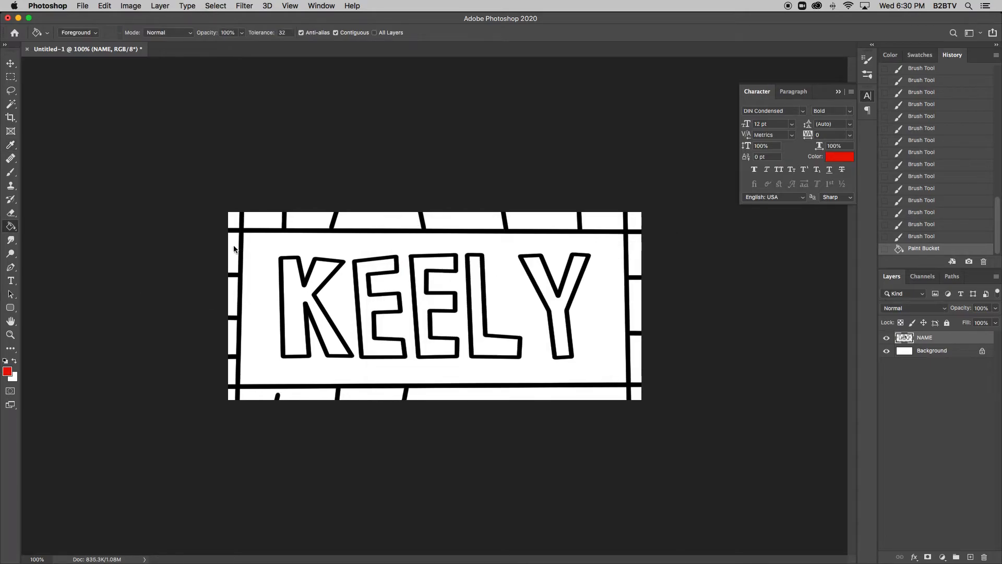
left_click(252, 397)
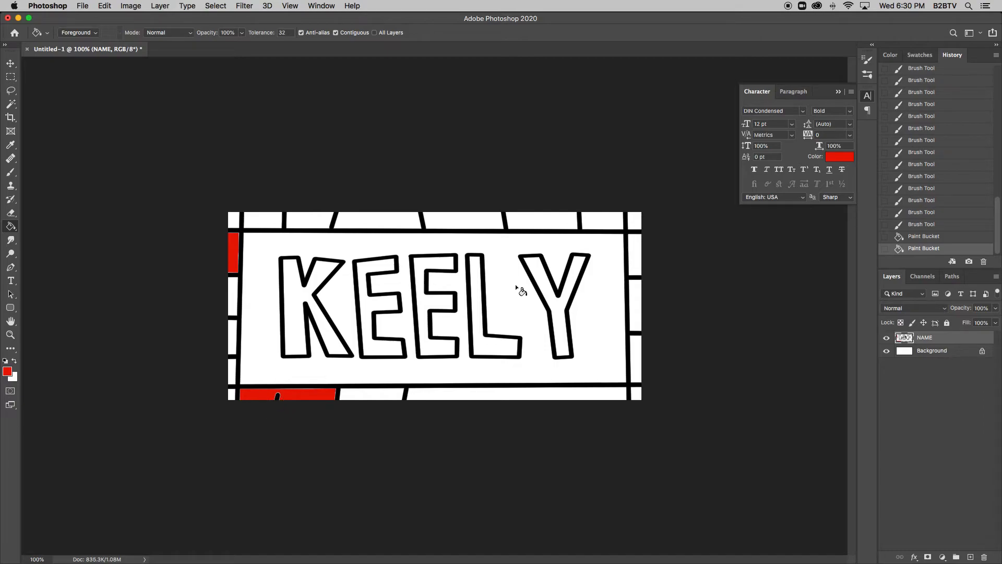
left_click(914, 226)
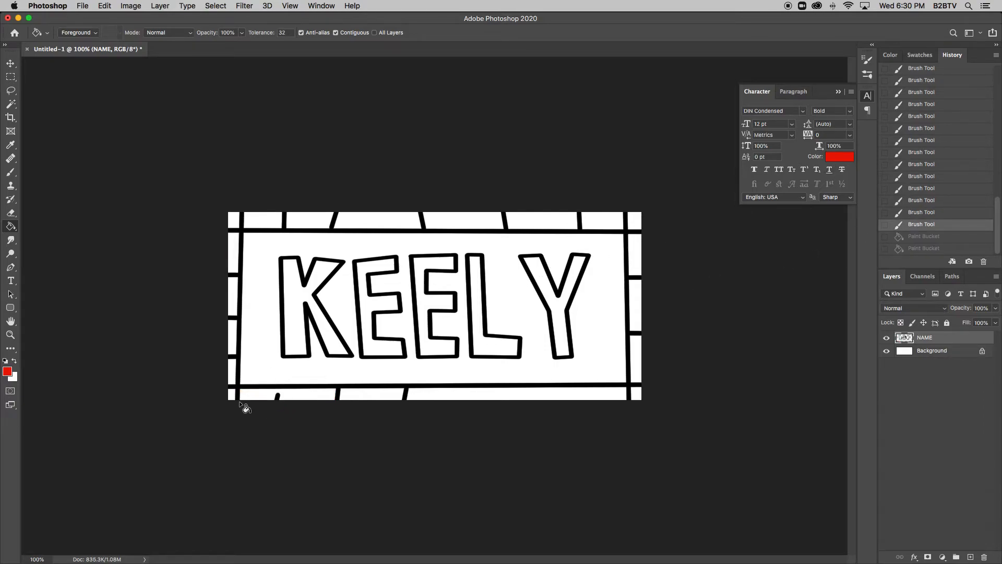
Restore the brush color to black, extend the broken stroke in the bottom border strip to the frame, and add two more dividing lines farther along
key("b")
left_click_drag(277, 392, 281, 387)
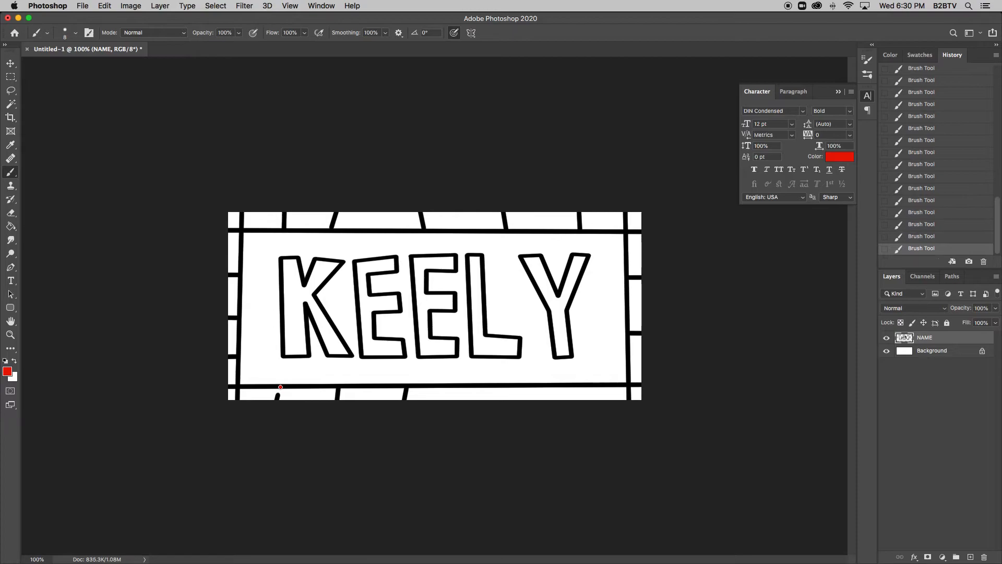
key("super+z")
left_click(6, 361)
left_click_drag(287, 385, 276, 401)
left_click_drag(466, 387, 465, 401)
left_click_drag(537, 386, 541, 403)
Draw a connected zigzag of straight black lines above the lettering, running from the first letter to the last
left_click(313, 231, "shift")
left_click(328, 257, "shift")
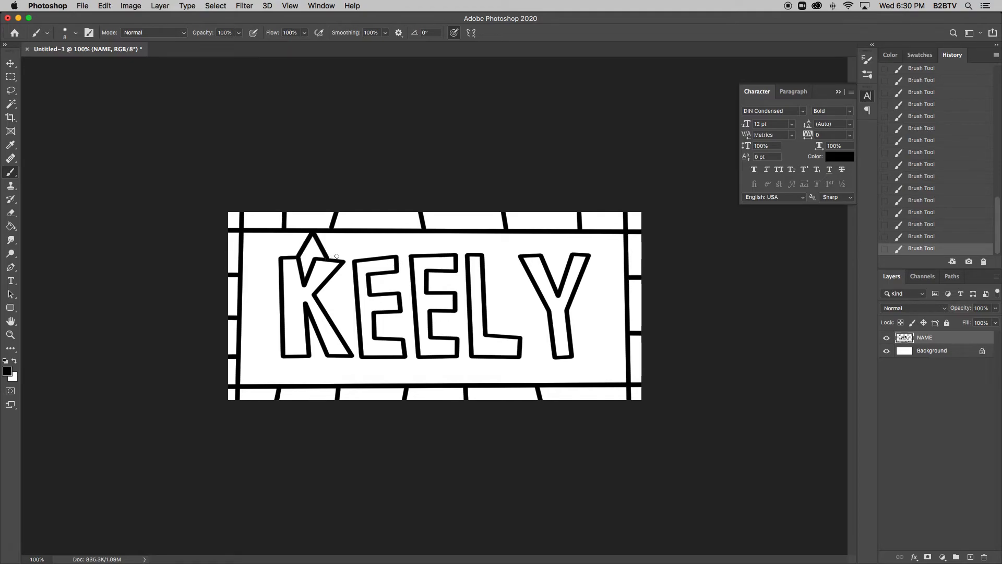
left_click(349, 252, "shift")
left_click(367, 259, "shift")
left_click(399, 245, "shift")
left_click(425, 254, "shift")
left_click(454, 234, "shift")
left_click(478, 251, "shift")
left_click(514, 234, "shift")
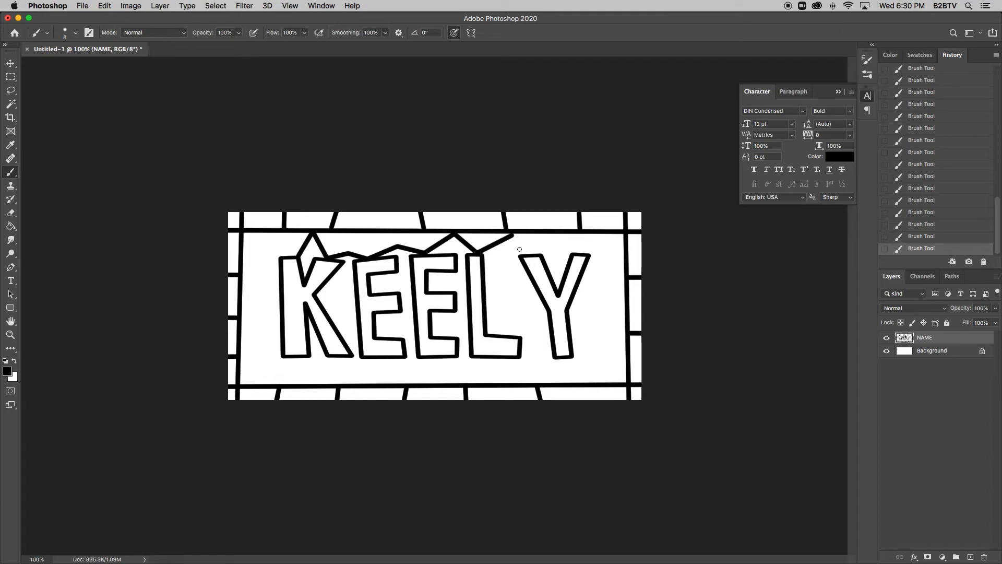
left_click(528, 254, "shift")
left_click(550, 236, "shift")
left_click(576, 254, "shift")
Undo the misplaced line inside the last letter's upper opening and draw a short slanted line across that opening
left_click(551, 273, "shift")
key("super+z")
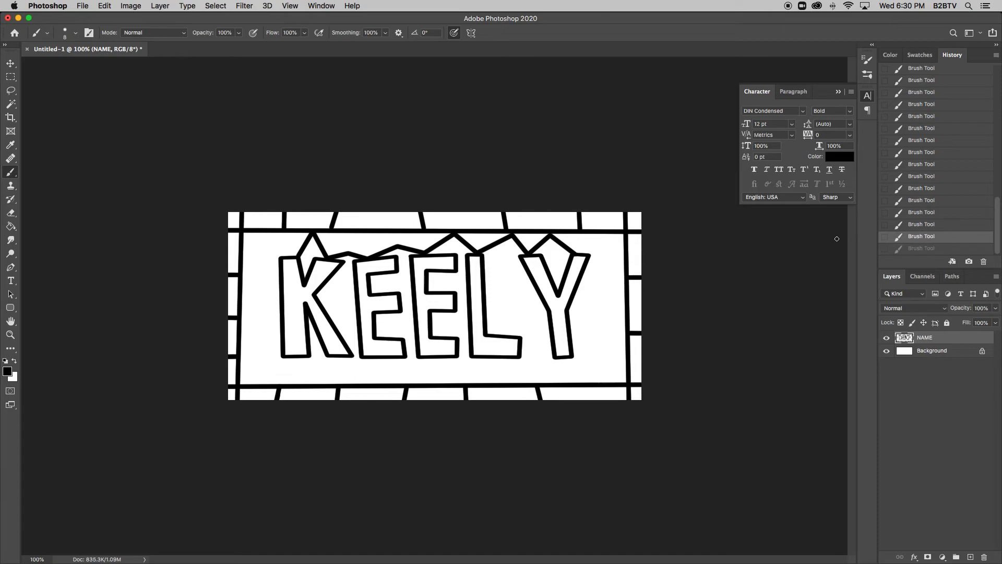
left_click(548, 268)
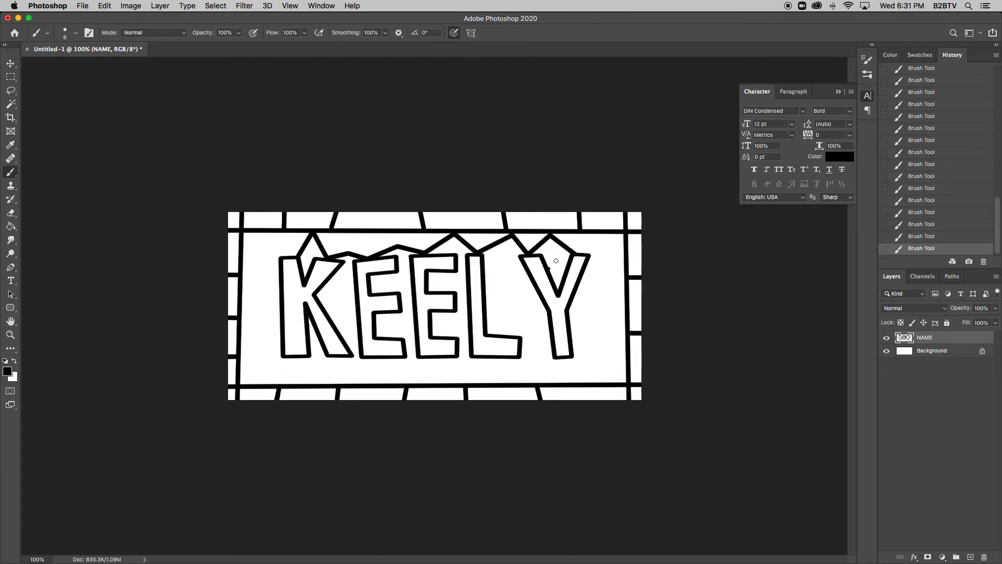
left_click(574, 253, "shift")
Connect the zigzag above the first two letters to the upper frame line with two short slanted lines
left_click(395, 245)
left_click(391, 233, "shift")
left_click(350, 251)
left_click(356, 233, "shift")
Divide the gap between the first and second letters into small panes with connected straight lines
left_click(327, 285)
left_click(340, 296, "shift")
left_click(353, 286, "shift")
left_click(340, 296, "shift")
left_click(359, 328, "shift")
left_click(348, 342, "shift")
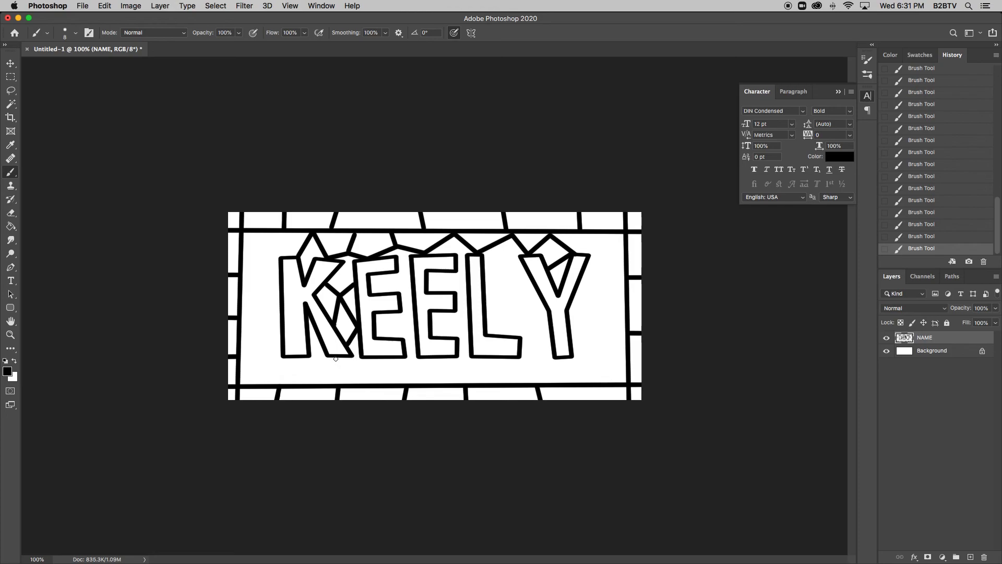
Draw a connected zigzag line beneath the lettering from the first letter to the third
left_click(355, 374, "shift")
left_click(372, 359, "shift")
left_click(401, 372, "shift")
left_click(429, 359, "shift")
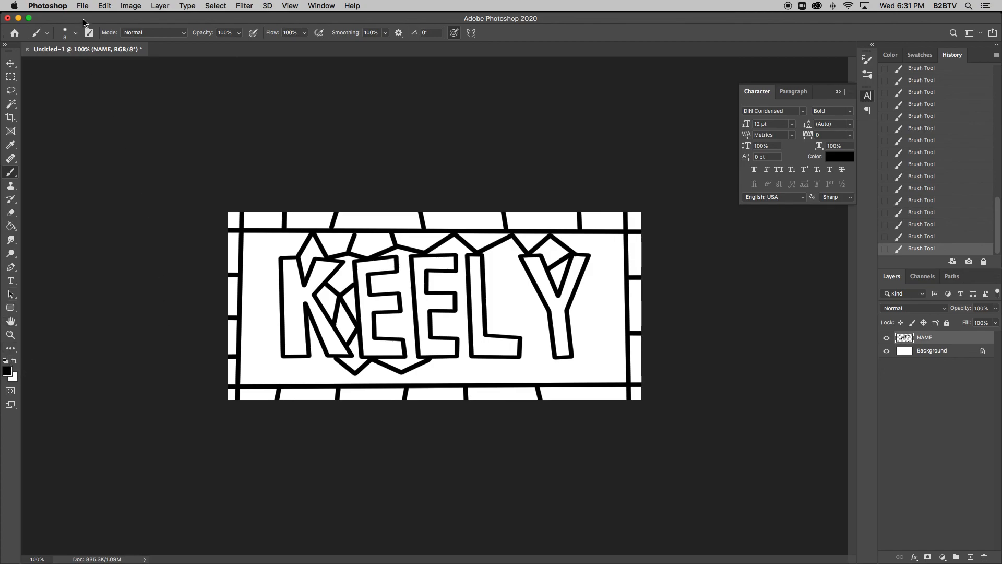
mouse_move(195, 562)
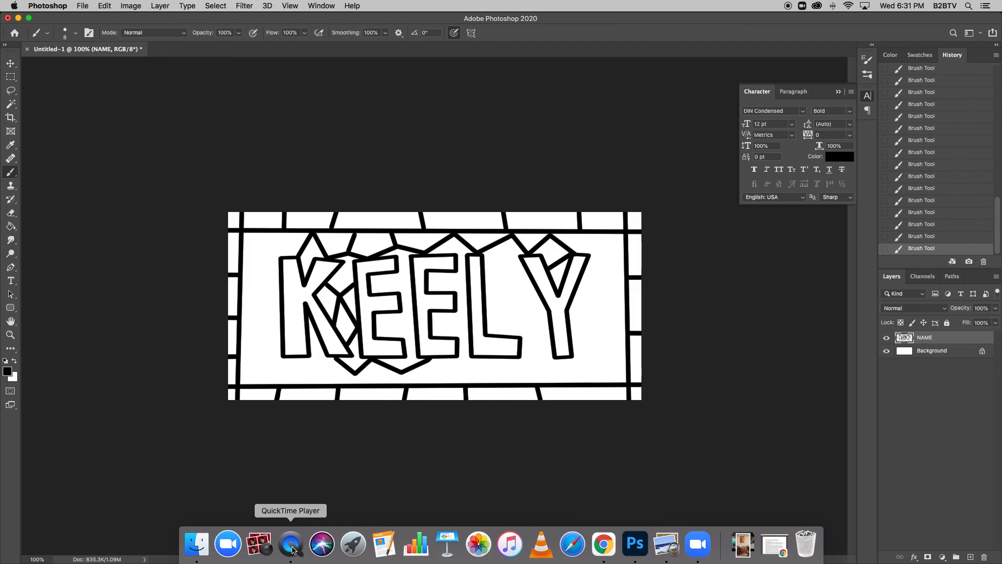
left_click(291, 547)
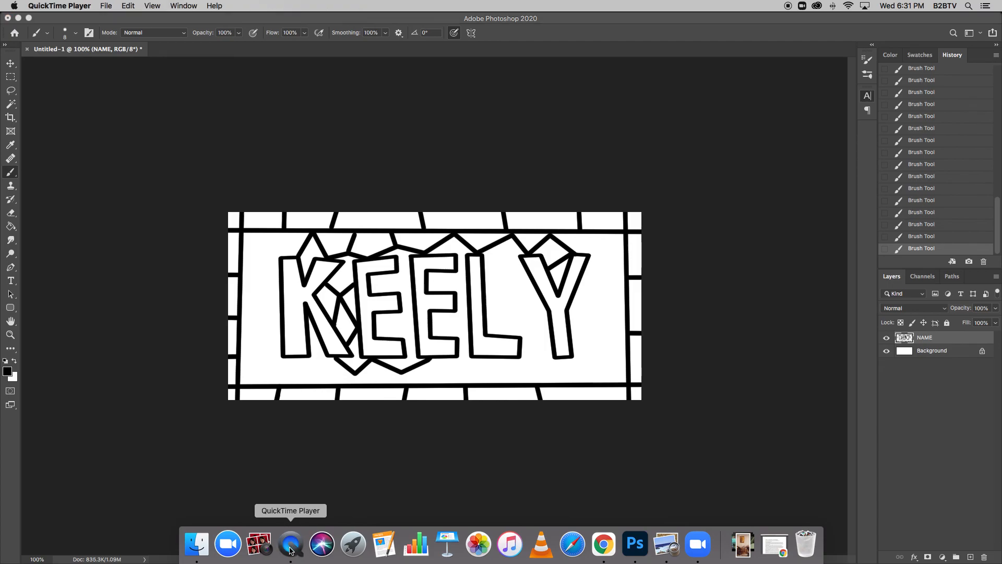